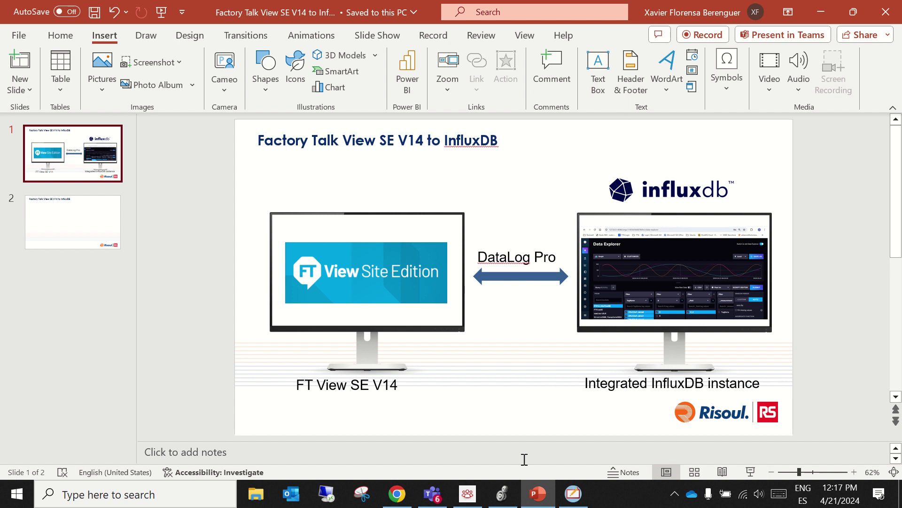
- Bring the Logix Designer emulator project with its three SINE blocks in front of the InfluxDB slide
left_click(511, 495)
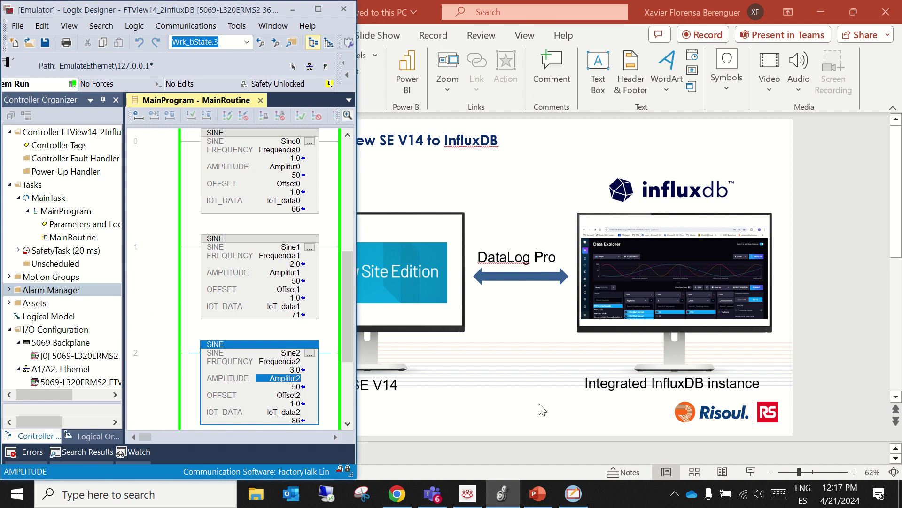
- Bring FactoryTalk View Studio's Main display, showing live IoT_data0–2 values, beside Logix Designer
left_click(574, 494)
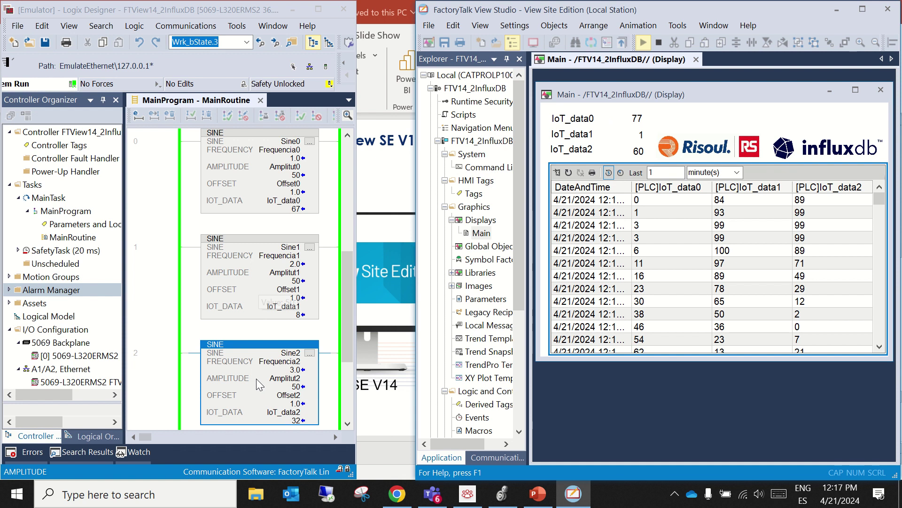
- Show the live IoT_data tag values in Logix Designer's Quick Watch list
left_click(127, 453)
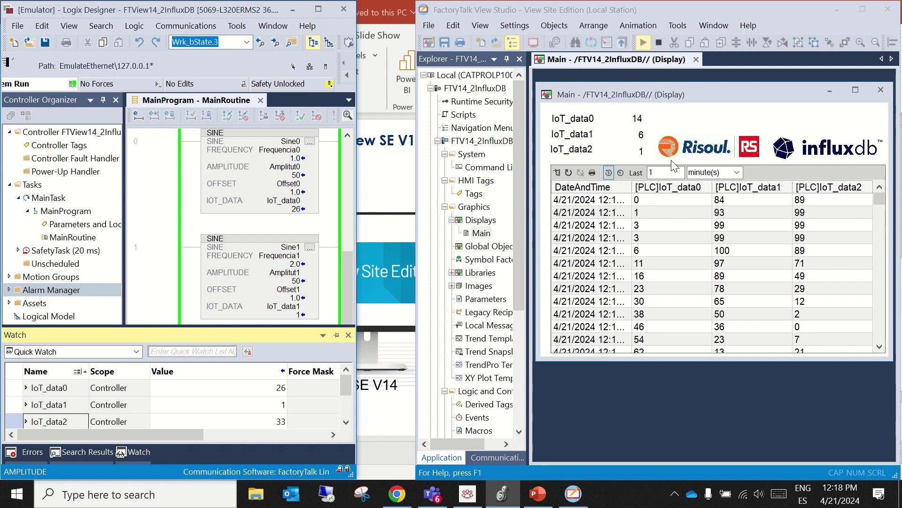
- Switch to InfluxDB's Data Explorer plotting the three IoT_data sine curves
left_click(397, 495)
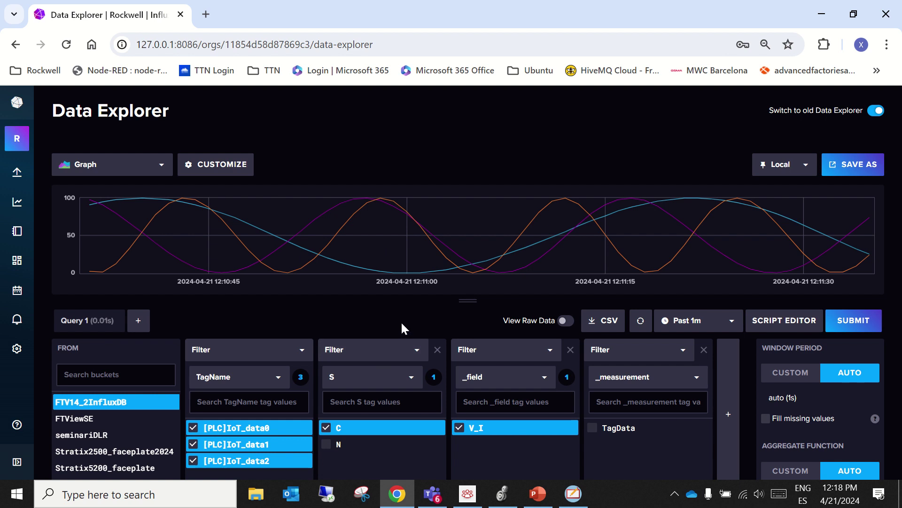
left_click(502, 493)
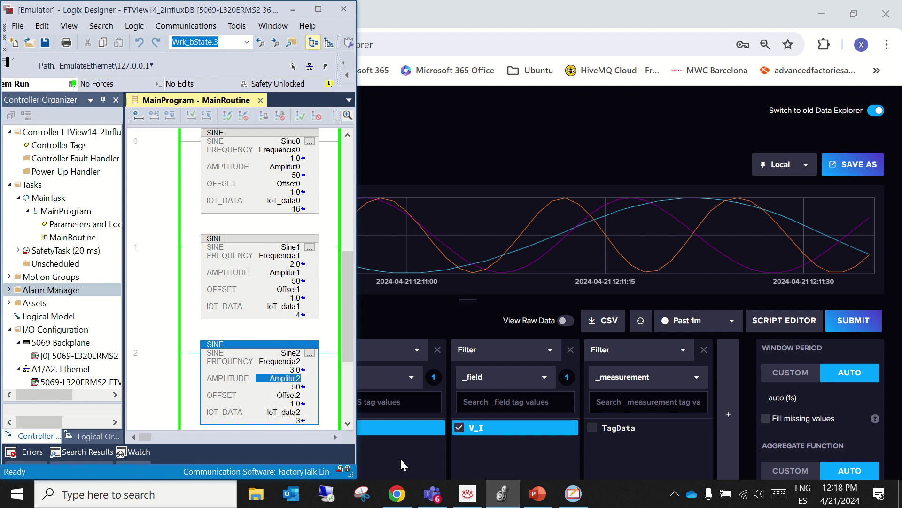
left_click(557, 108)
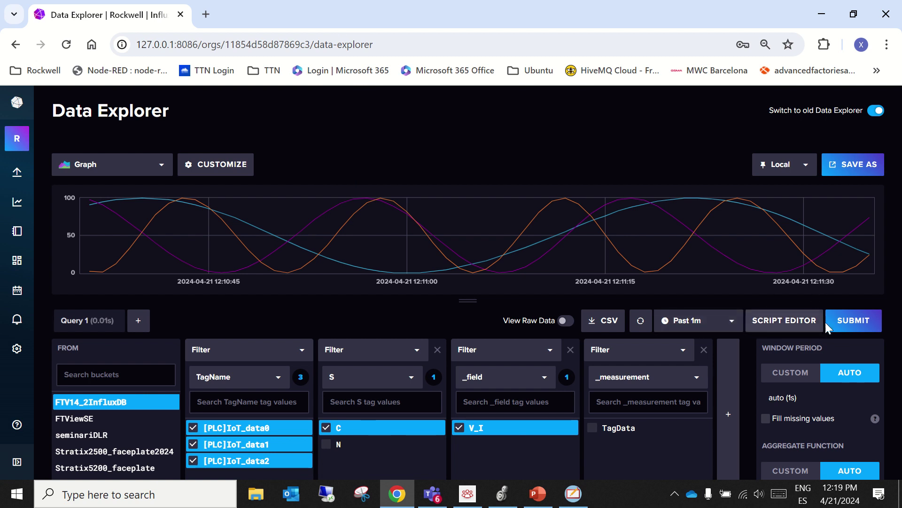
left_click(732, 322)
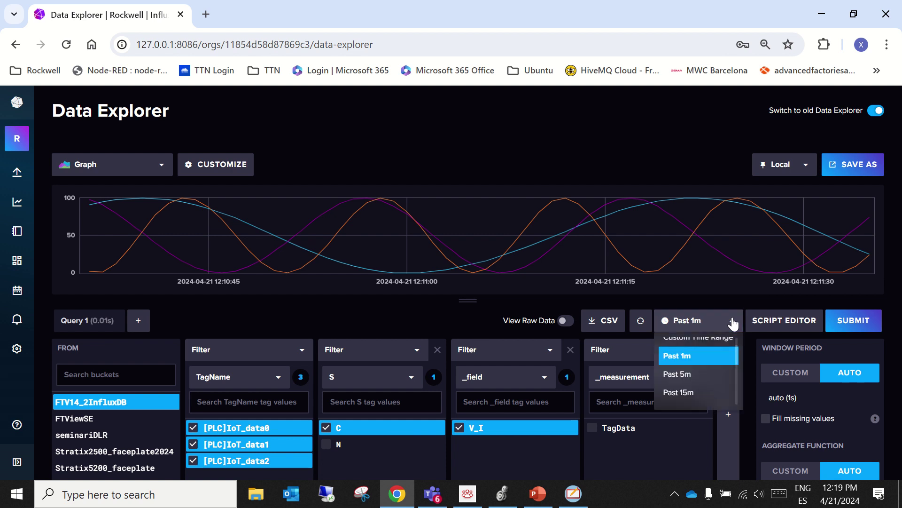
left_click(707, 375)
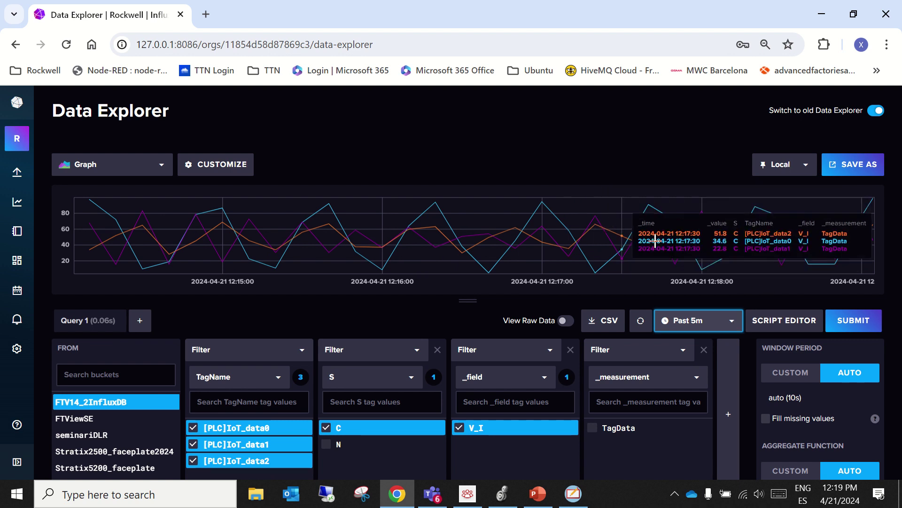
left_click(731, 322)
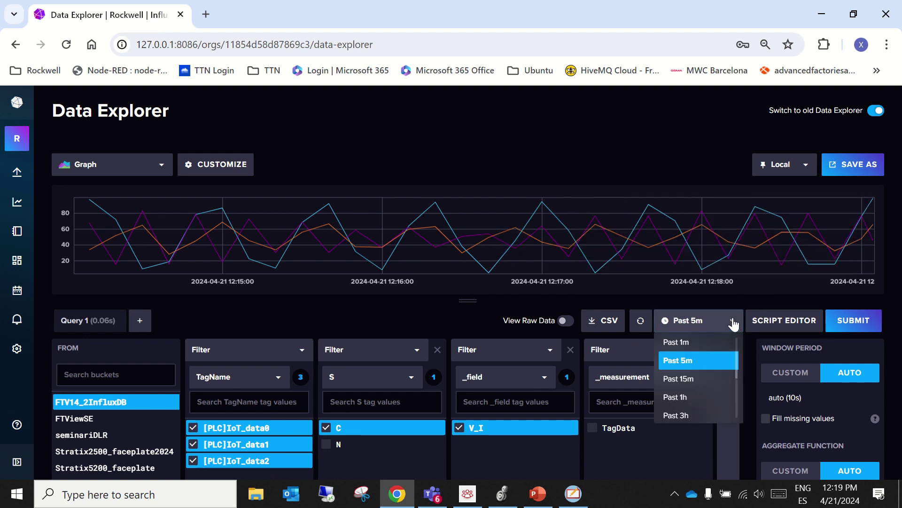
left_click(705, 343)
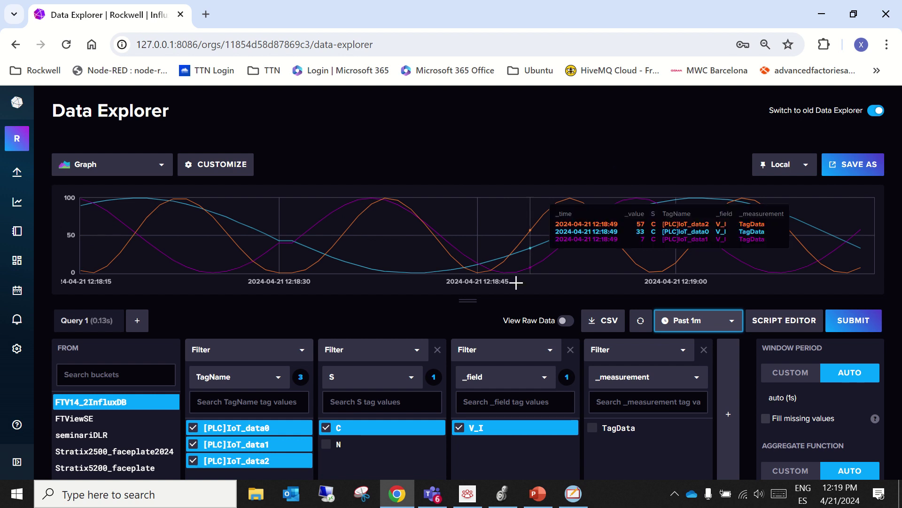
mouse_move(504, 498)
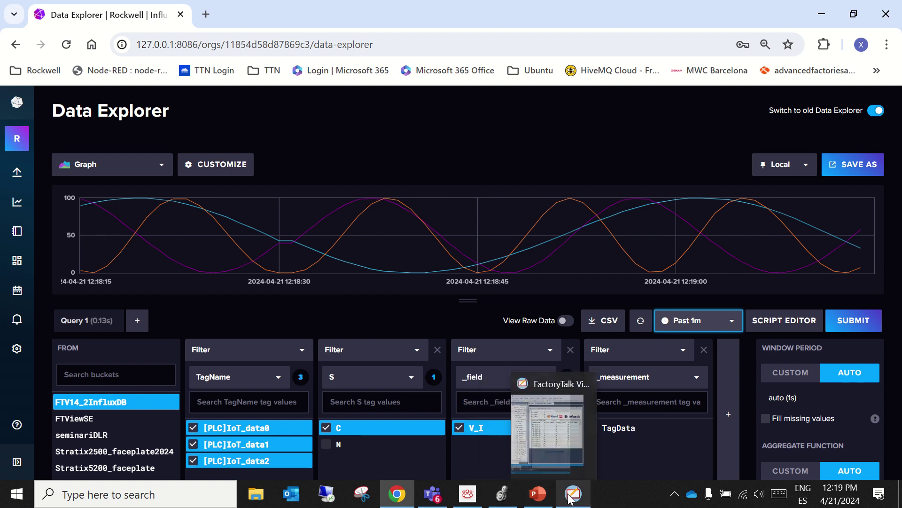
- Bring FactoryTalk View Studio forward and call up the DataLogPro item's actions under Data Log
left_click(566, 435)
left_click(575, 495)
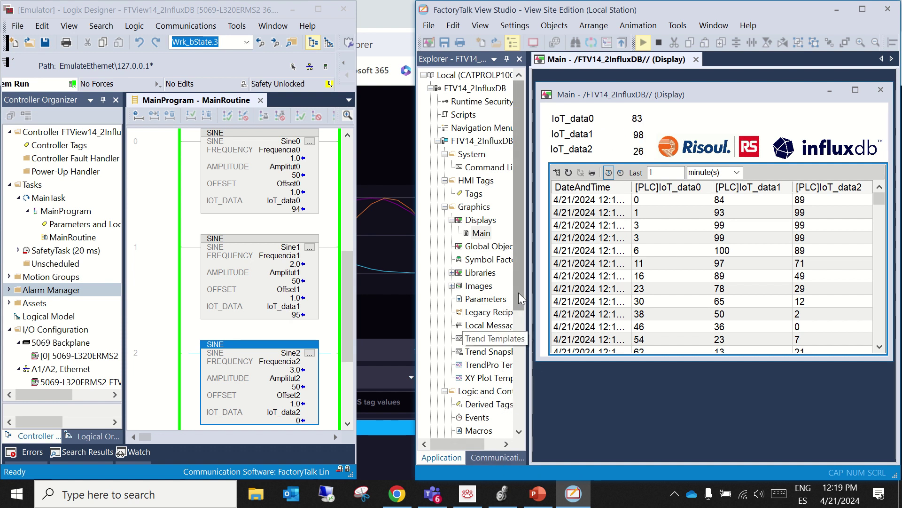
scroll(510, 357, "down", 2)
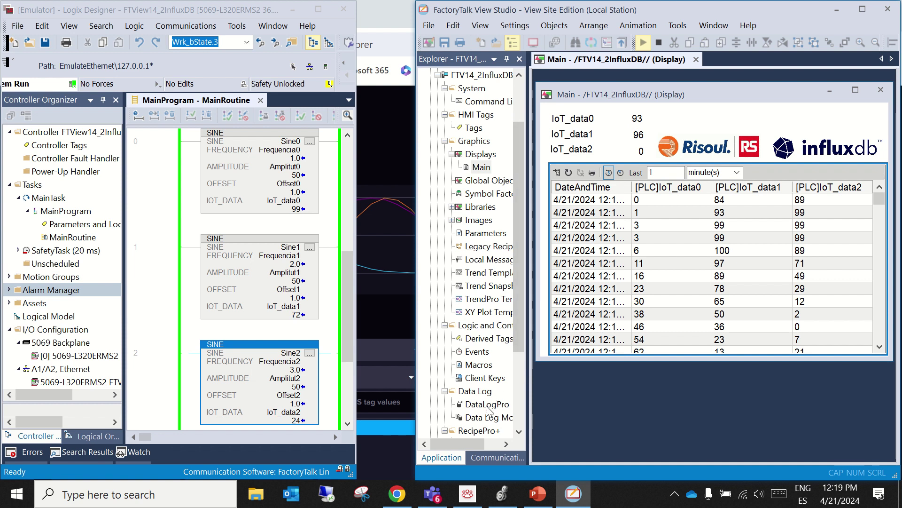
left_click(488, 406)
right_click(489, 411)
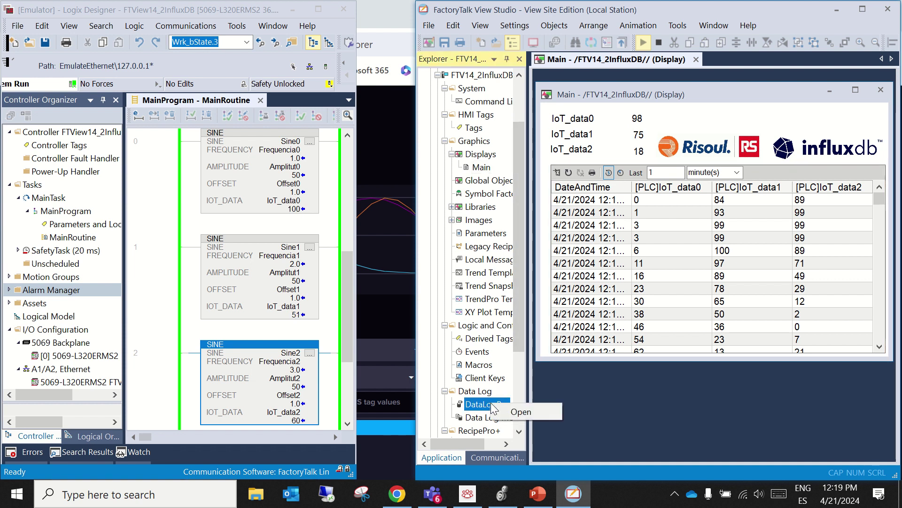
- Open the DataLogPro editor and browse the refreshed tag browser into FactoryTalk Linx > PLC > Online
left_click(521, 416)
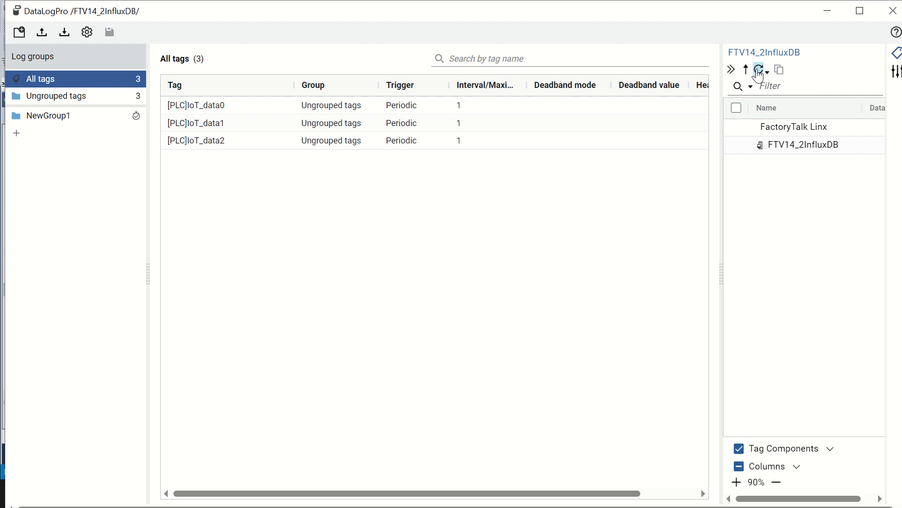
left_click(780, 131)
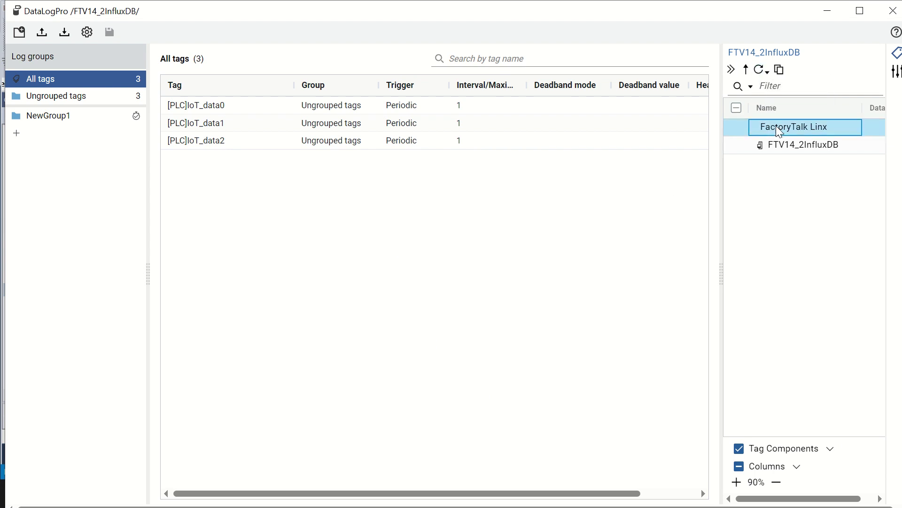
left_click(758, 70)
double_click(777, 132)
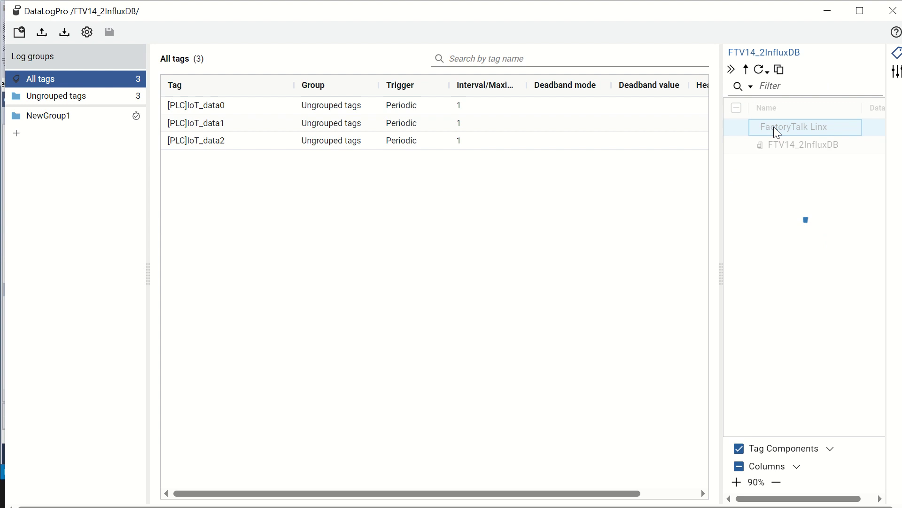
double_click(776, 129)
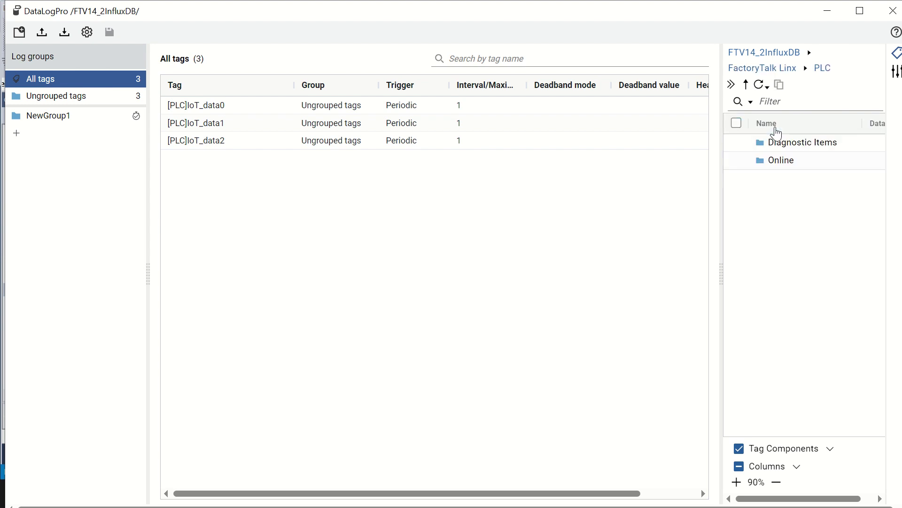
double_click(775, 162)
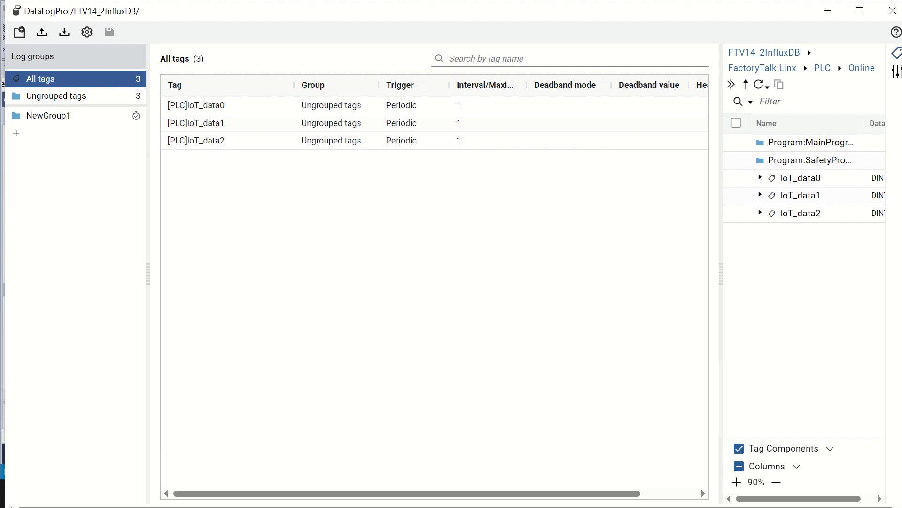
- Confirm IoT_data0, IoT_data1 and IoT_data2 each log Periodic at 1-second interval, then close DataLogPro
left_click(898, 72)
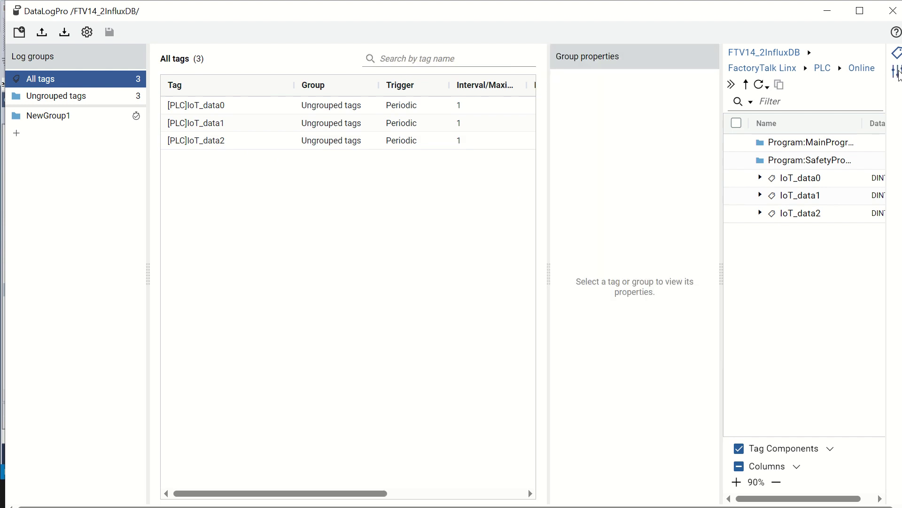
left_click(213, 104)
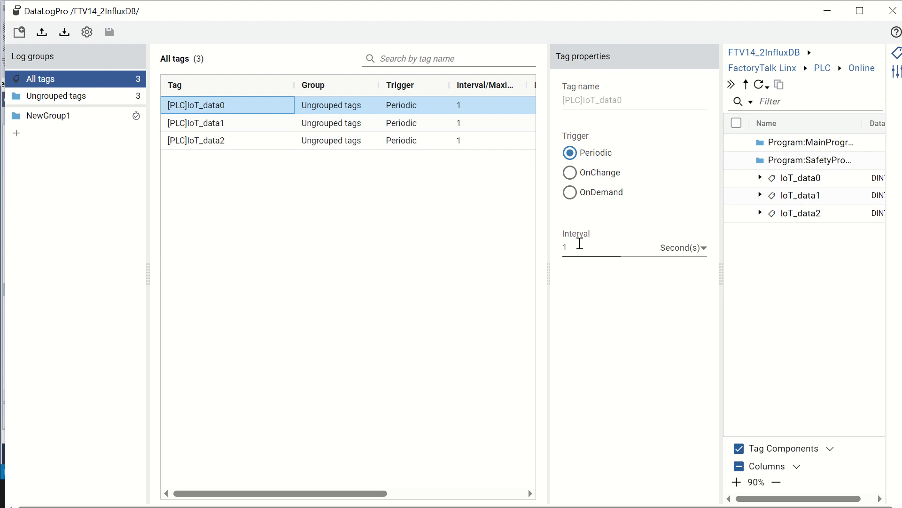
left_click(236, 125)
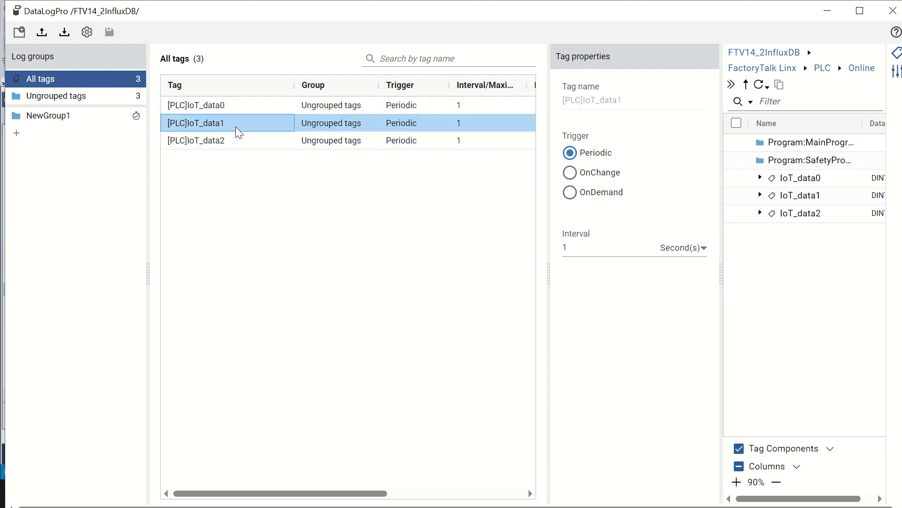
left_click(223, 142)
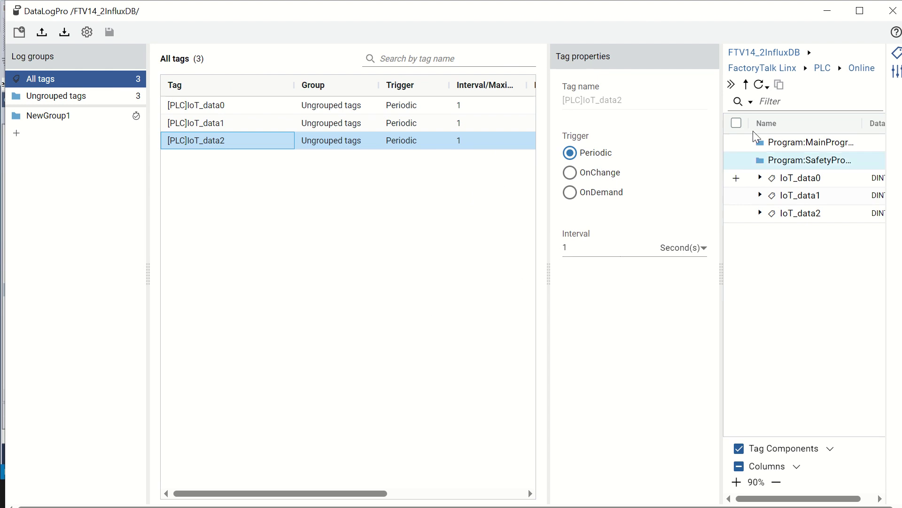
left_click(893, 11)
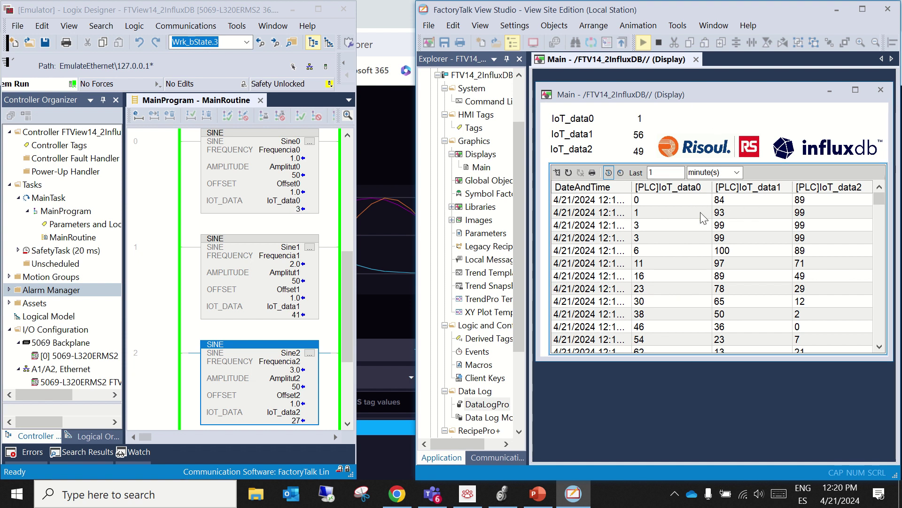
- Stop the Main display test run to return to edit mode, then switch to Logix Designer's ladder window
left_click(659, 44)
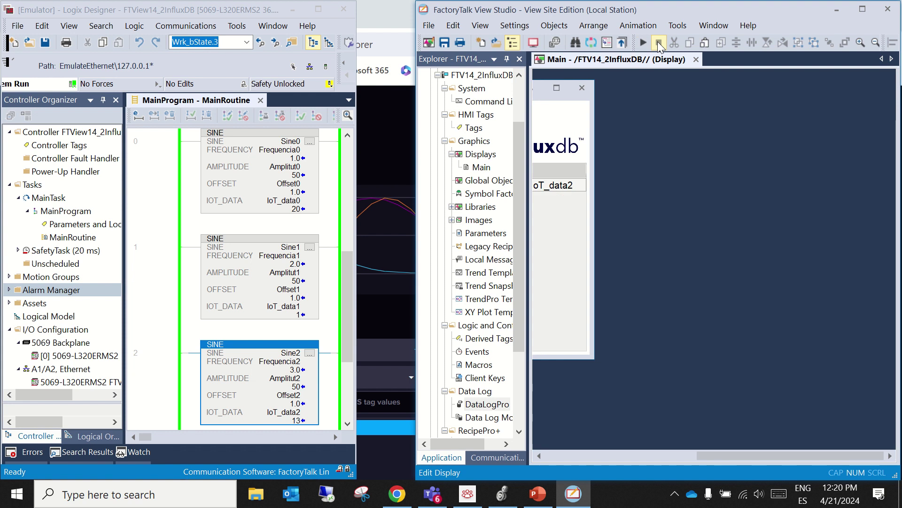
left_click(539, 456)
left_click(540, 456)
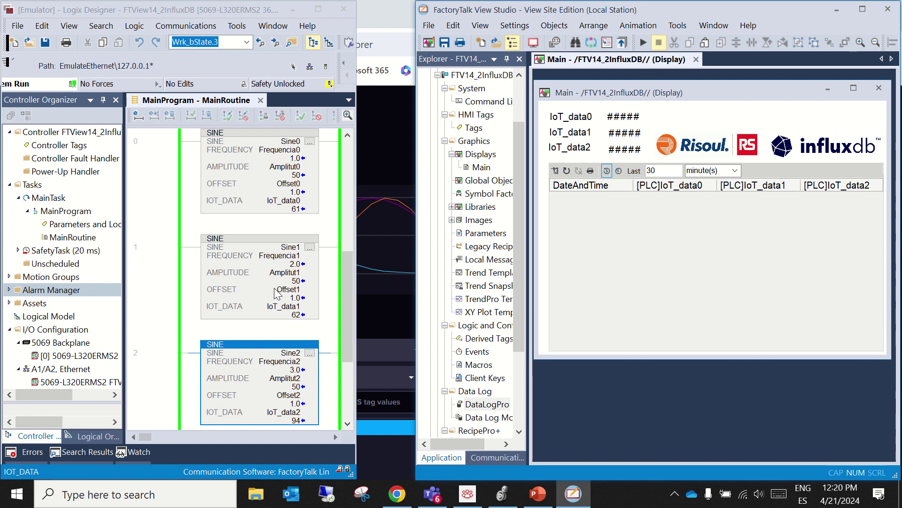
left_click(126, 451)
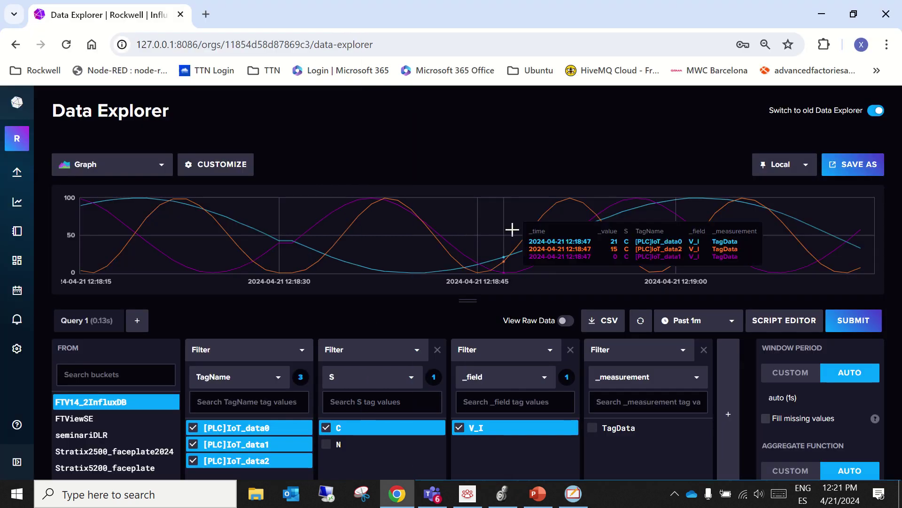
- Re-run the Data Explorer query to refresh the three IoT_data sine curves
left_click(853, 321)
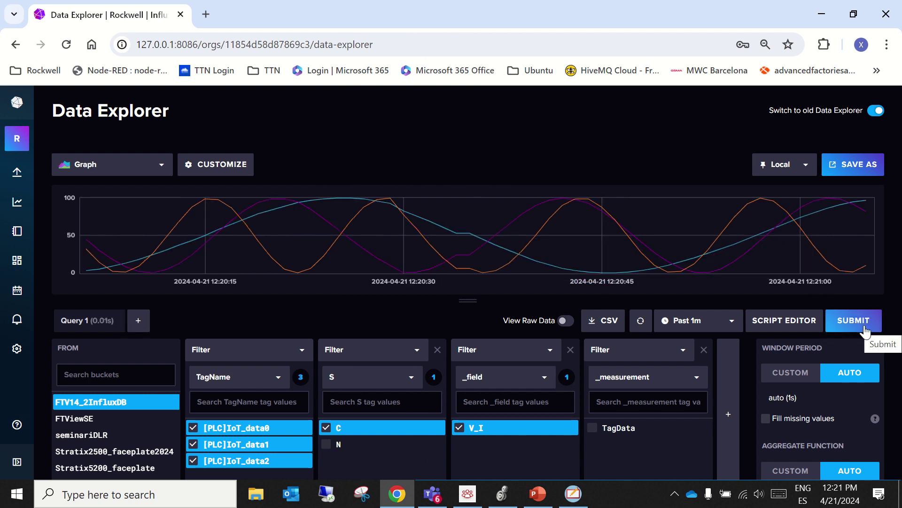
- Bring FactoryTalk View Studio back in front of the refreshed graph
left_click(576, 497)
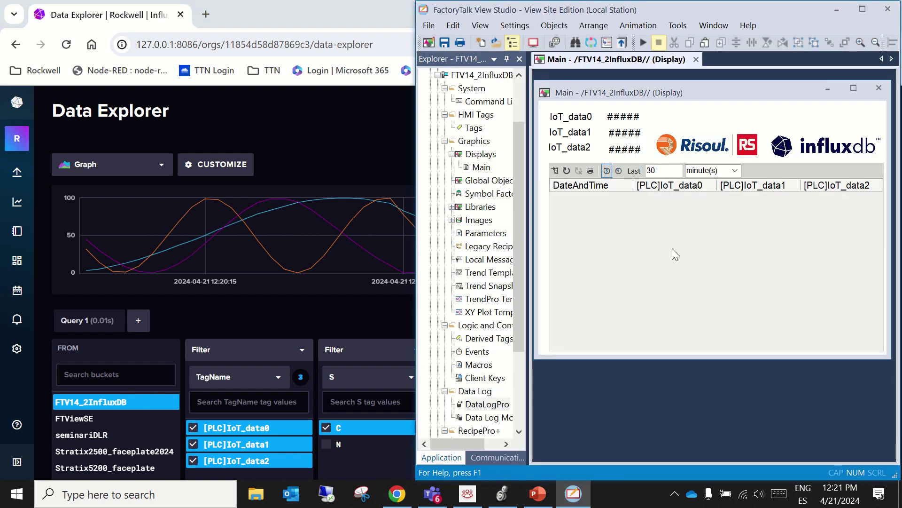
- Exit FactoryTalk View Studio without saving changes to the Main display
left_click(428, 27)
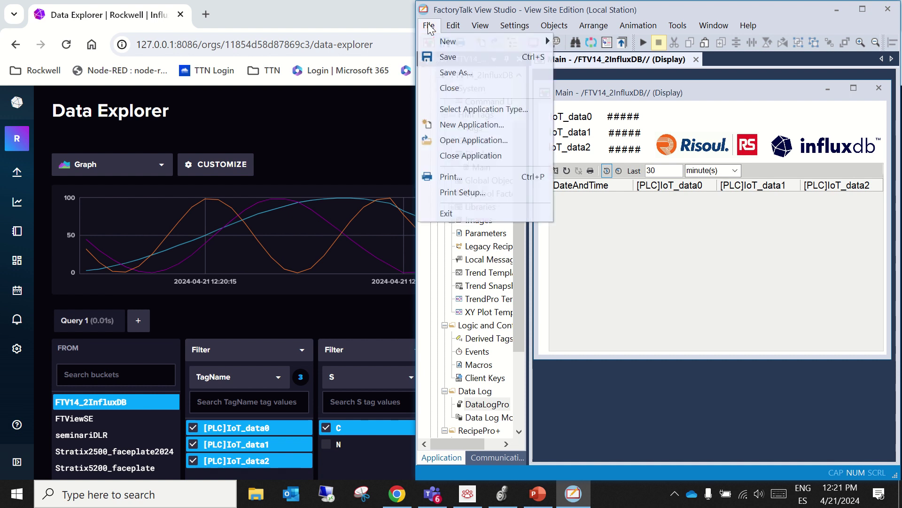
left_click(463, 217)
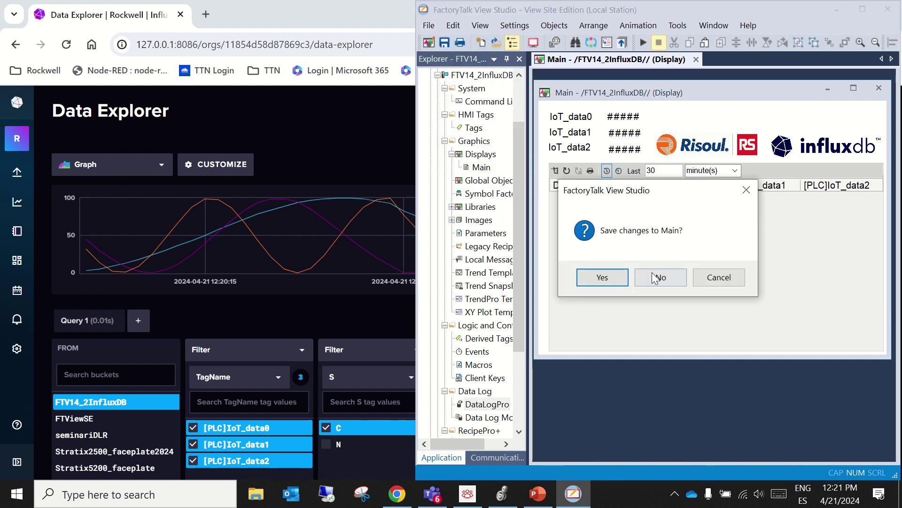
left_click(603, 277)
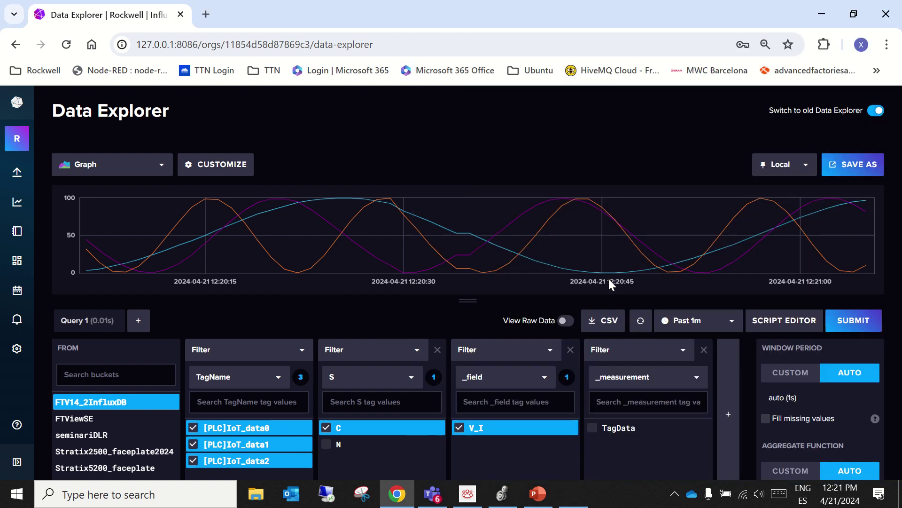
- Re-query the graph four times to see curves advancing past 12:21:15, then bring Logix Designer forward
left_click(852, 325)
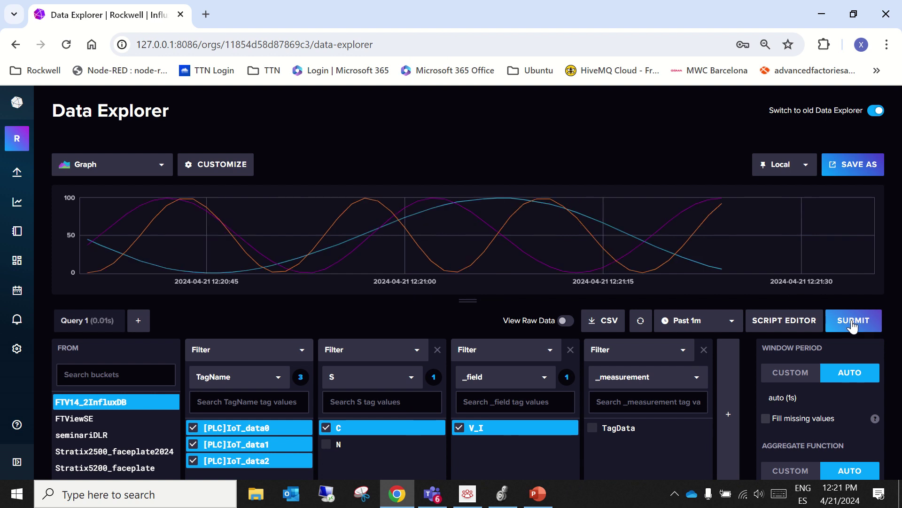
left_click(853, 326)
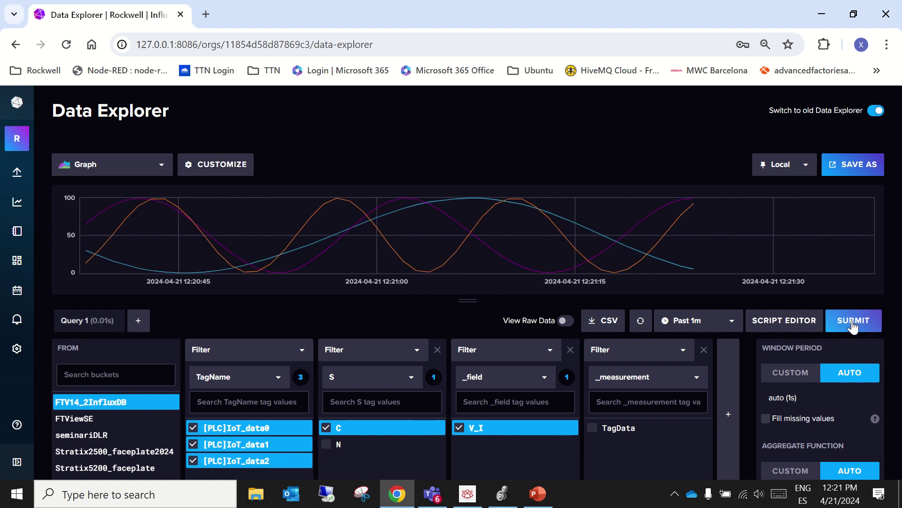
left_click(853, 322)
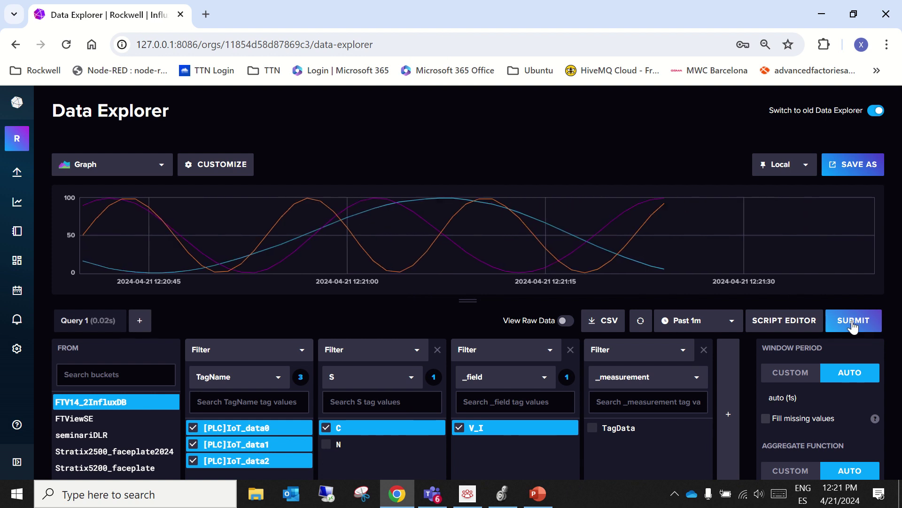
left_click(853, 324)
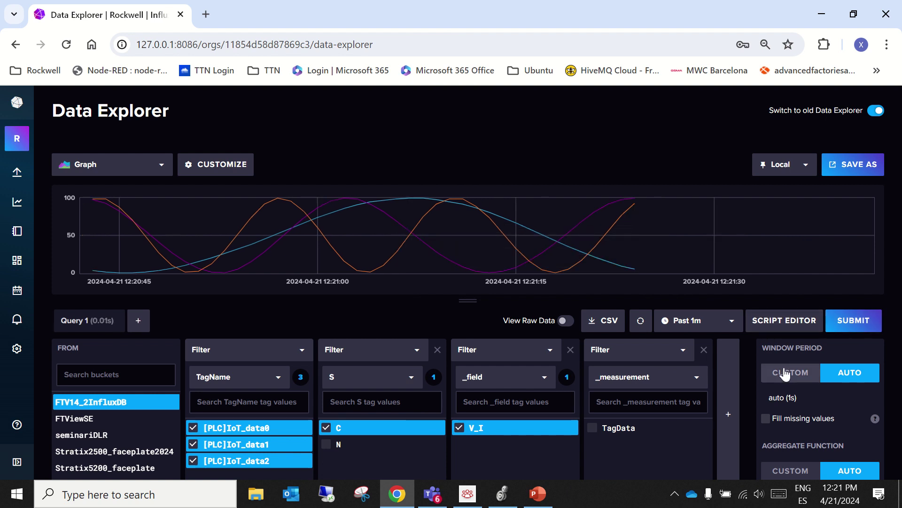
left_click(510, 498)
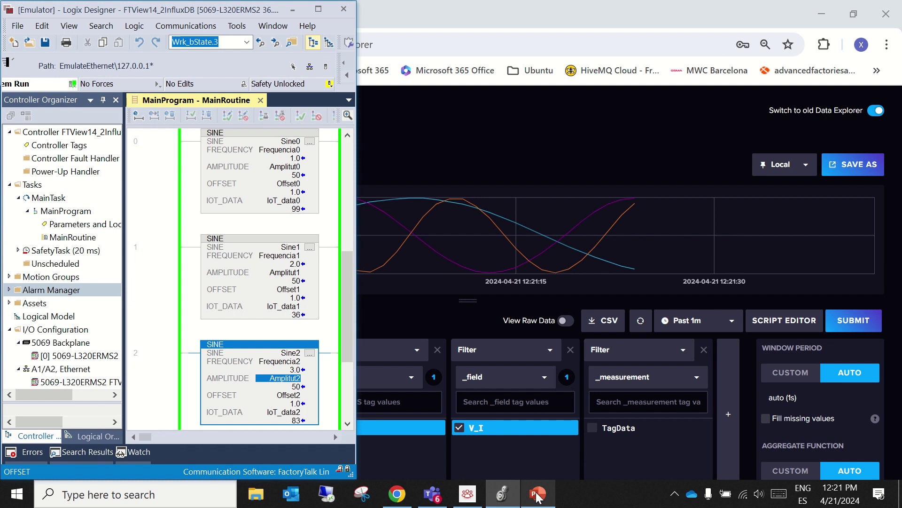
mouse_move(538, 497)
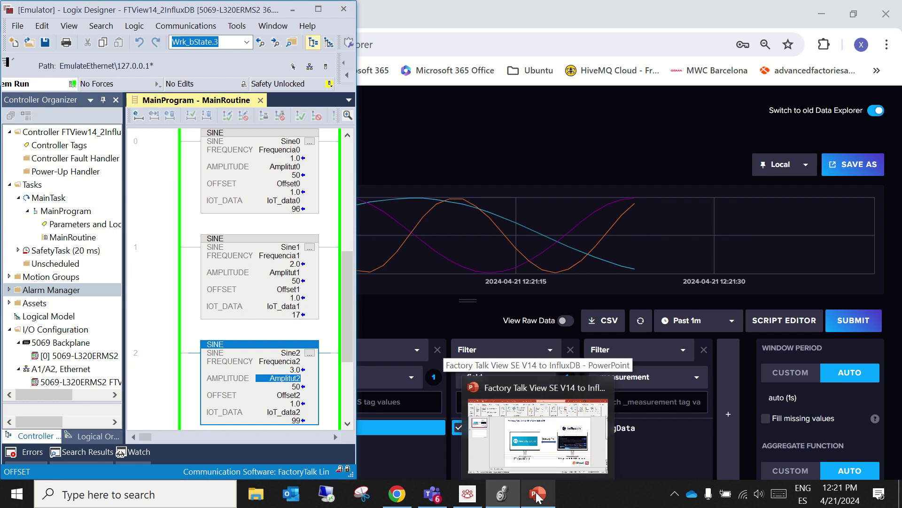